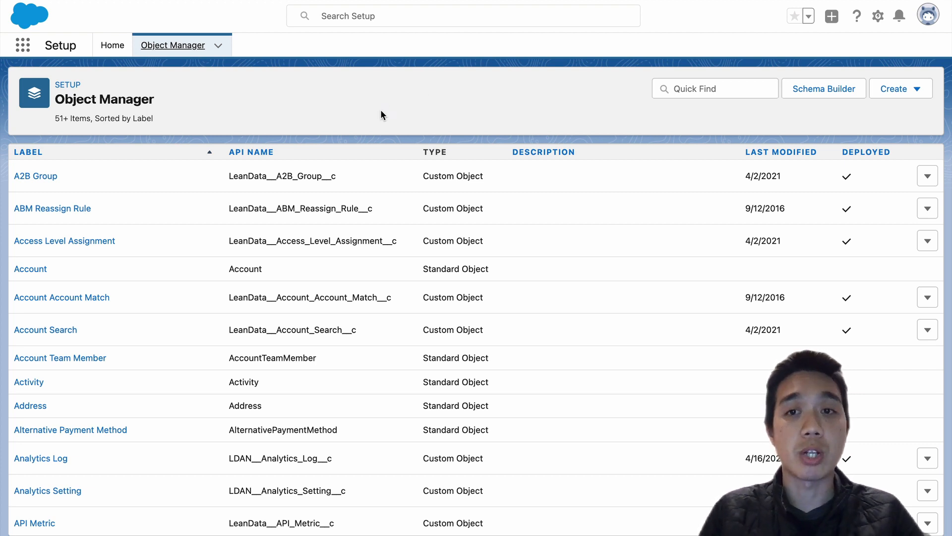
# - Find the standard Contact object in the Object Manager and open its fields and relationships
pyautogui.click(706, 91)
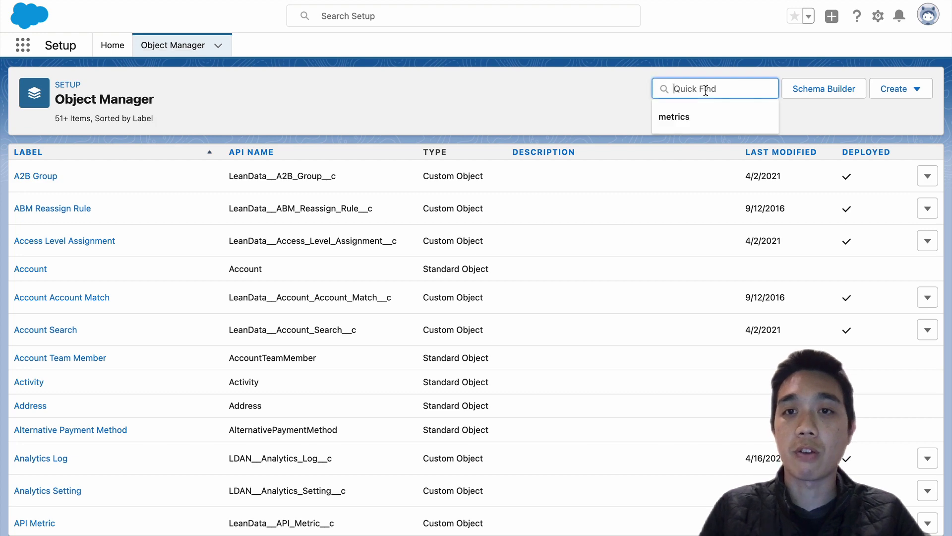
pyautogui.write('contacts')
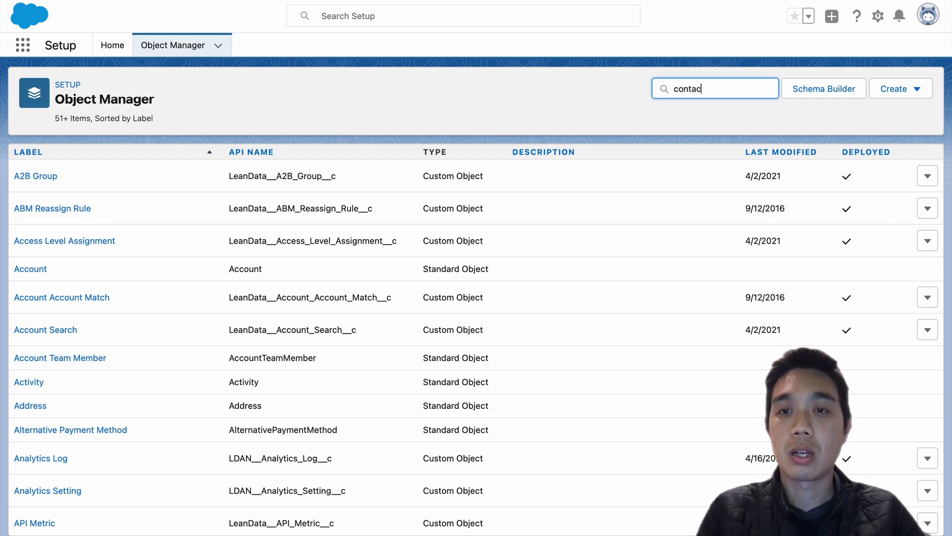
pyautogui.press('BackSpace')
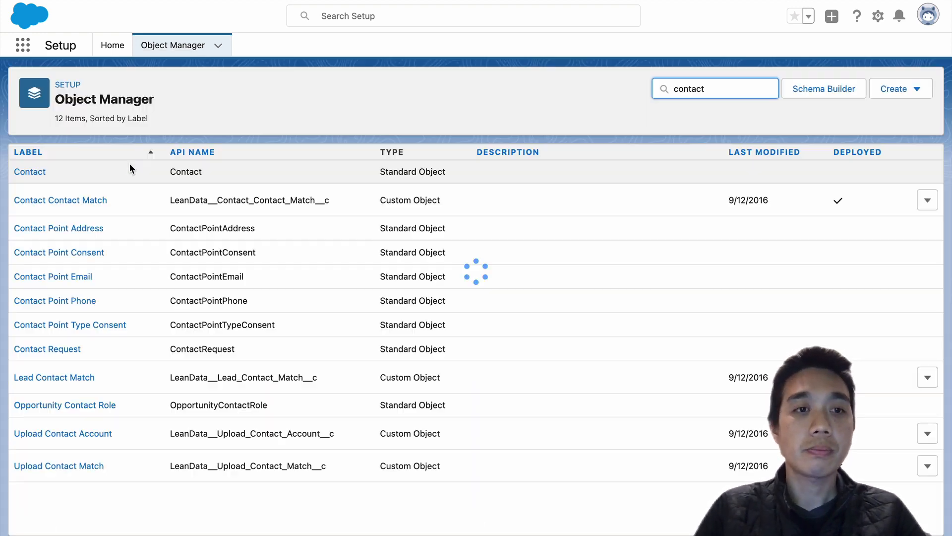
pyautogui.click(44, 172)
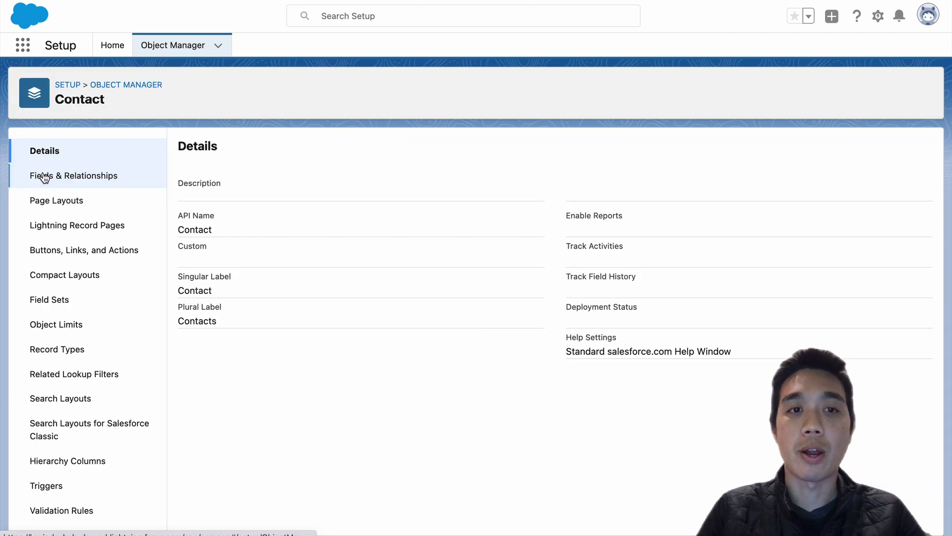
pyautogui.click(66, 178)
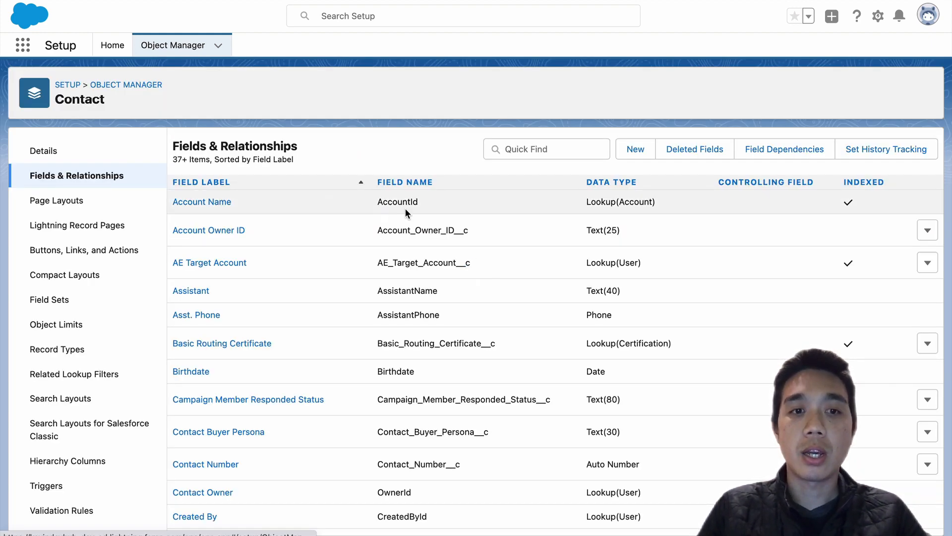
# - Create a new custom field on the Contact object with Formula as its data type
pyautogui.click(637, 149)
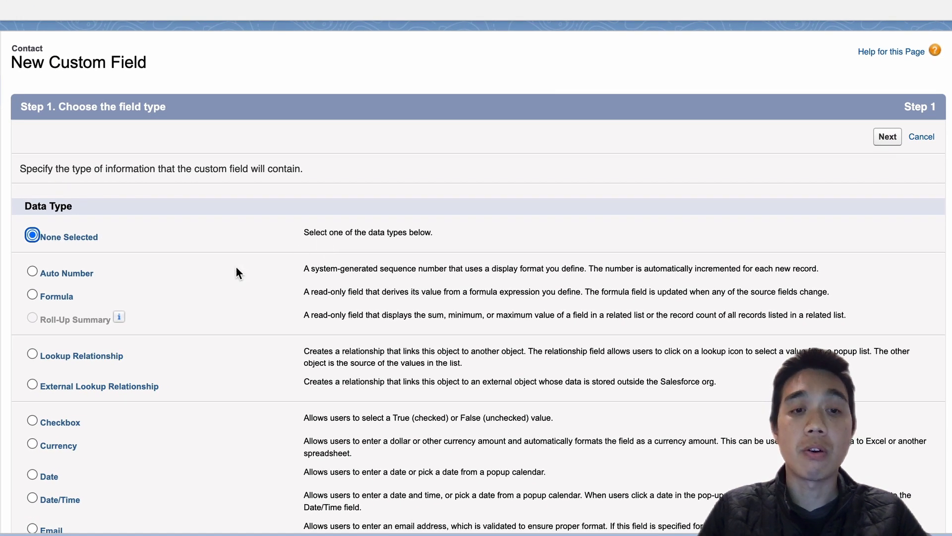
pyautogui.click(32, 294)
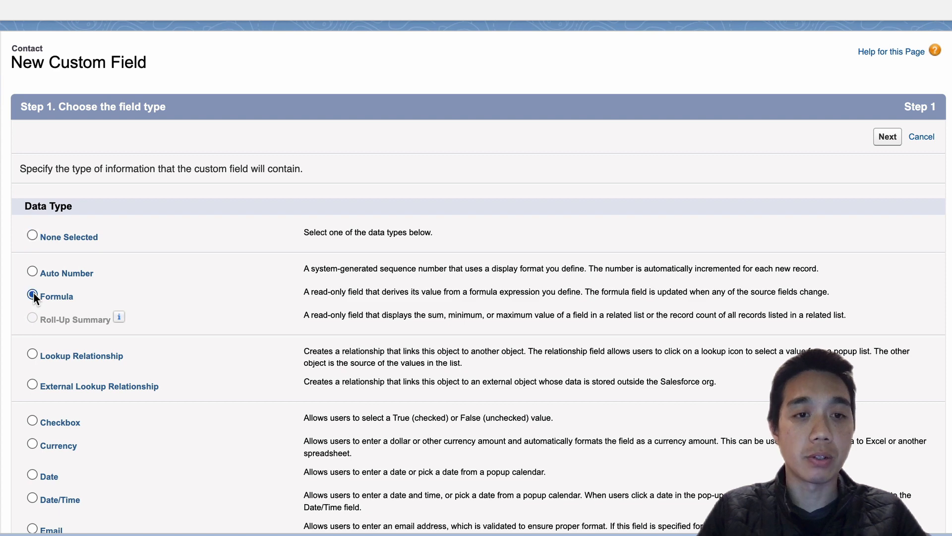
pyautogui.click(888, 138)
# - Label the field "Aligned with Account Owner" and set its formula return type to Checkbox
pyautogui.click(257, 172)
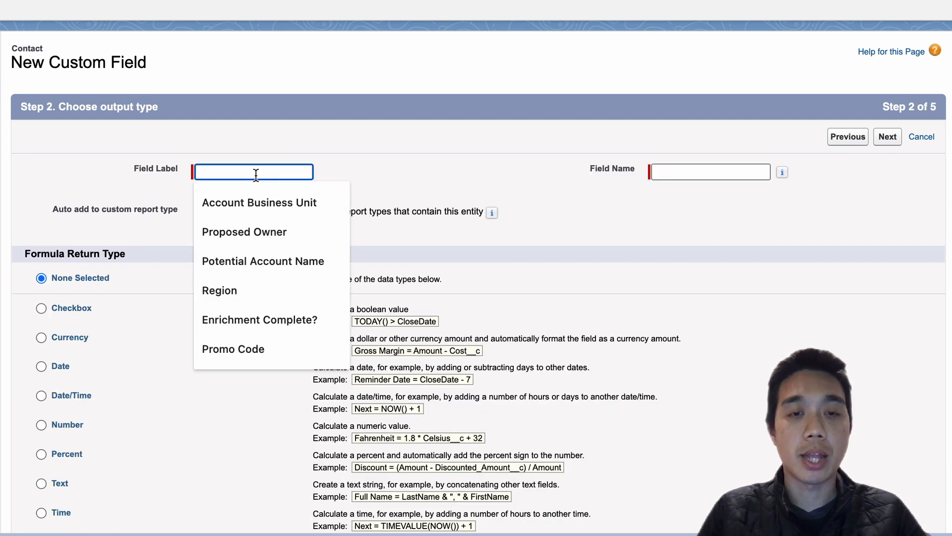
pyautogui.click(431, 162)
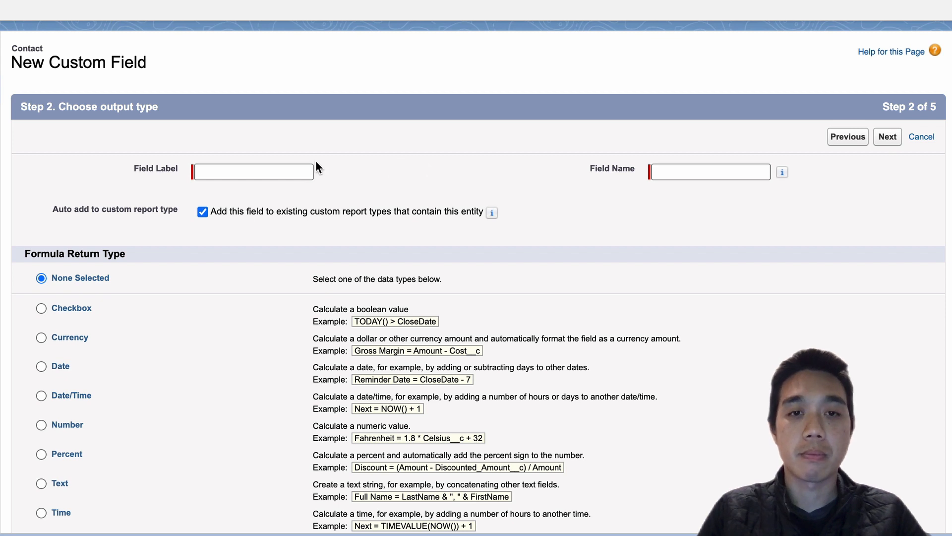
pyautogui.click(302, 171)
pyautogui.write('Aligne')
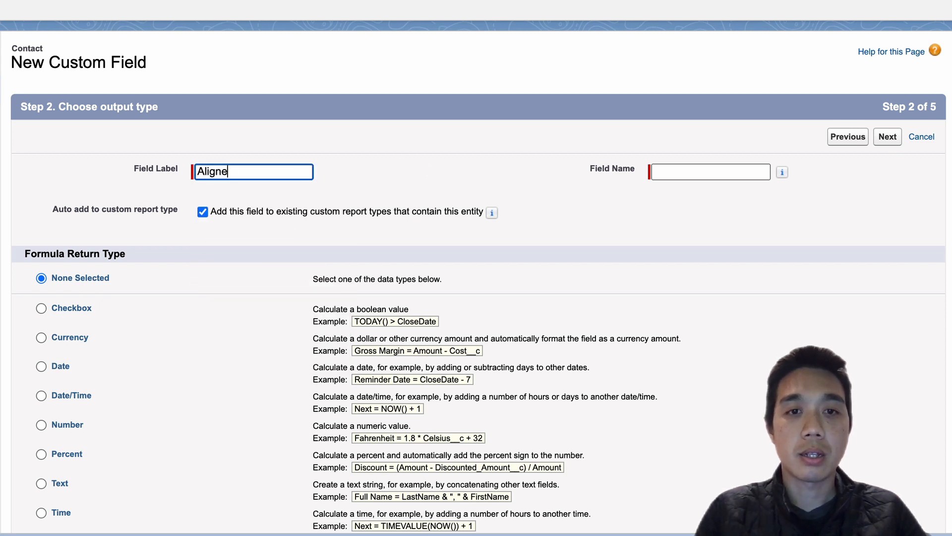
pyautogui.write('d with Account ')
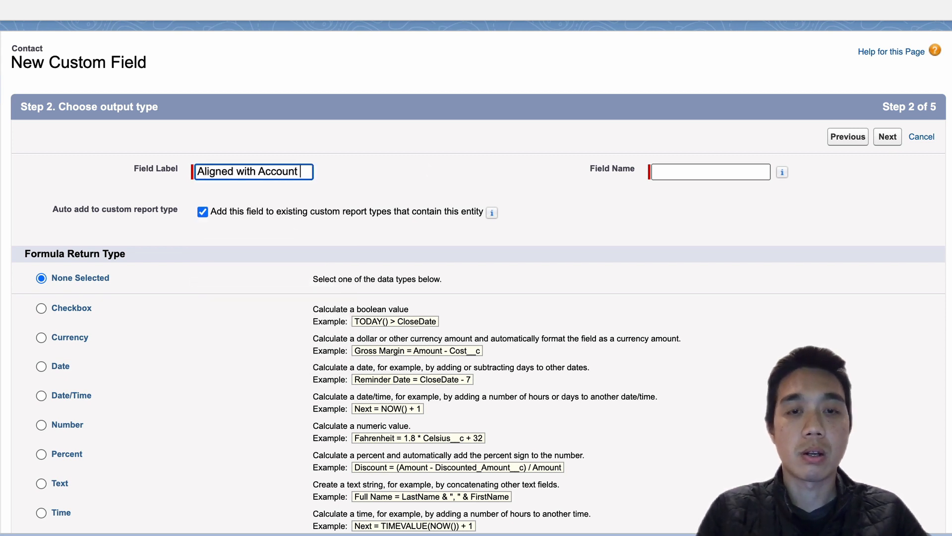
pyautogui.write('Owner')
pyautogui.click(734, 171)
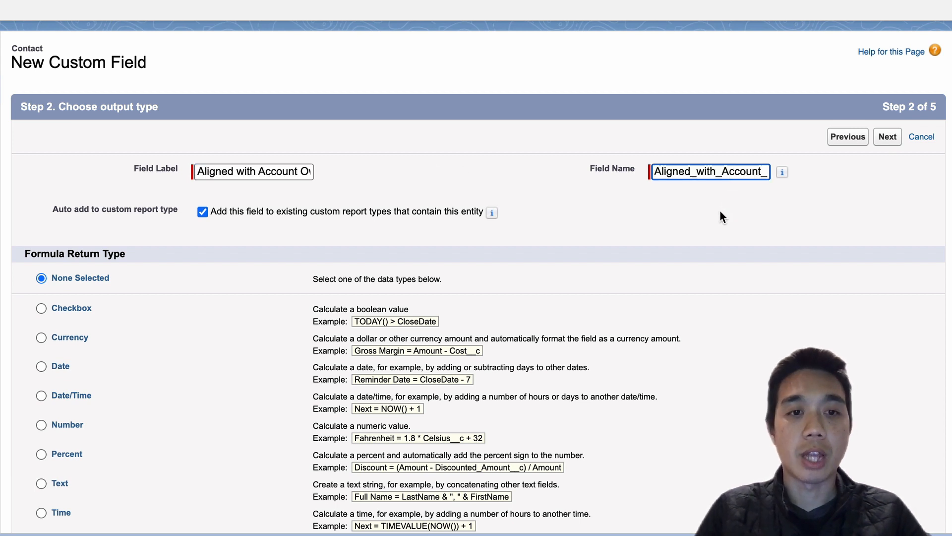
pyautogui.click(43, 311)
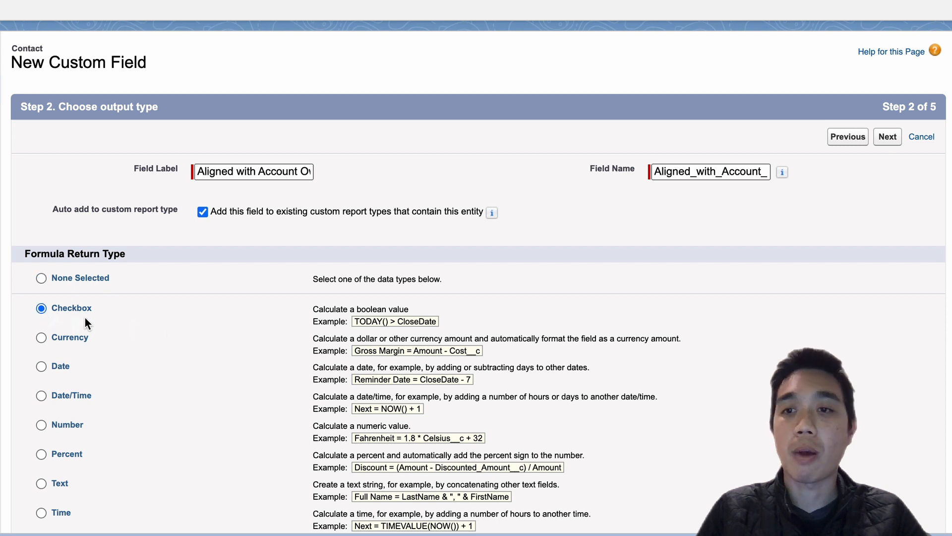
pyautogui.click(888, 138)
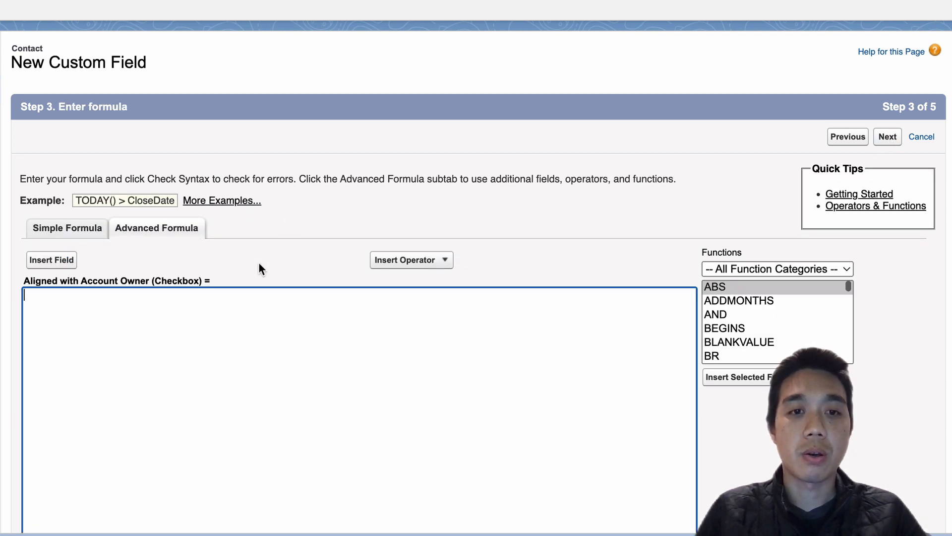
# - Begin the checkbox formula with the owner comparison "IF (Ownerid = Account.Ownerid"
pyautogui.scroll(-5, 265, 314)
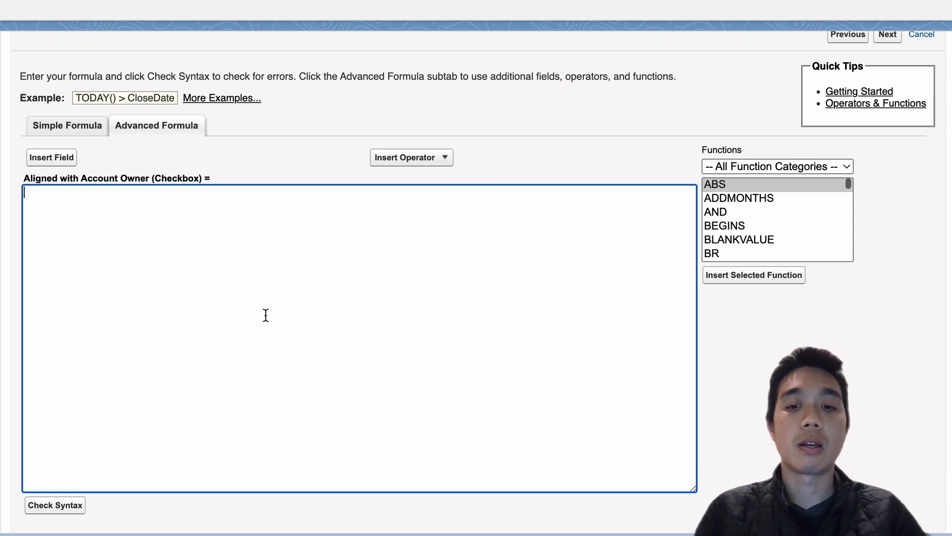
pyautogui.write('If')
pyautogui.press('BackSpace')
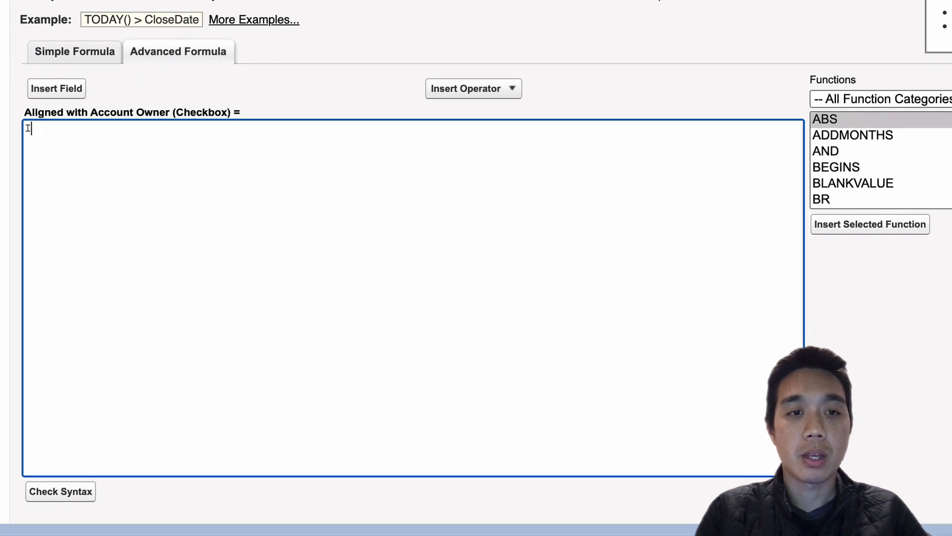
pyautogui.write('F (')
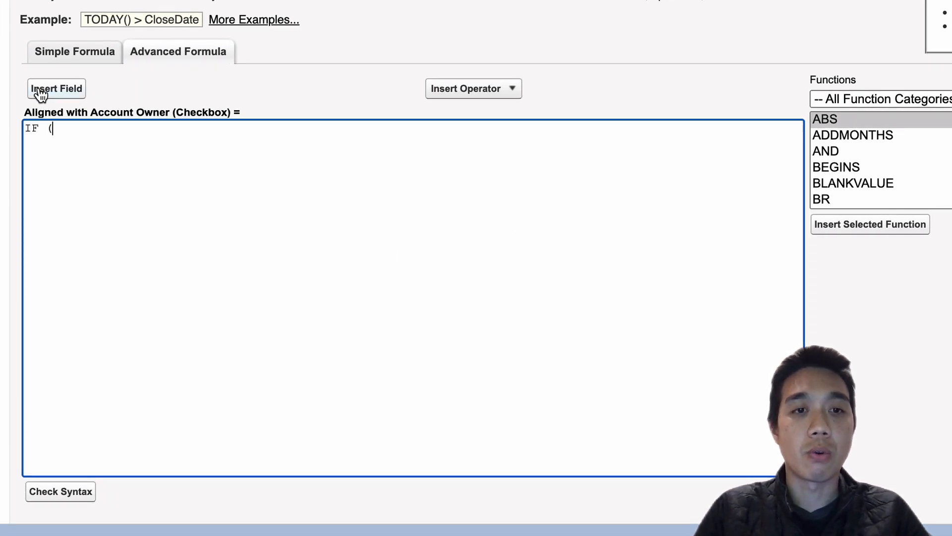
pyautogui.write('Ownerid')
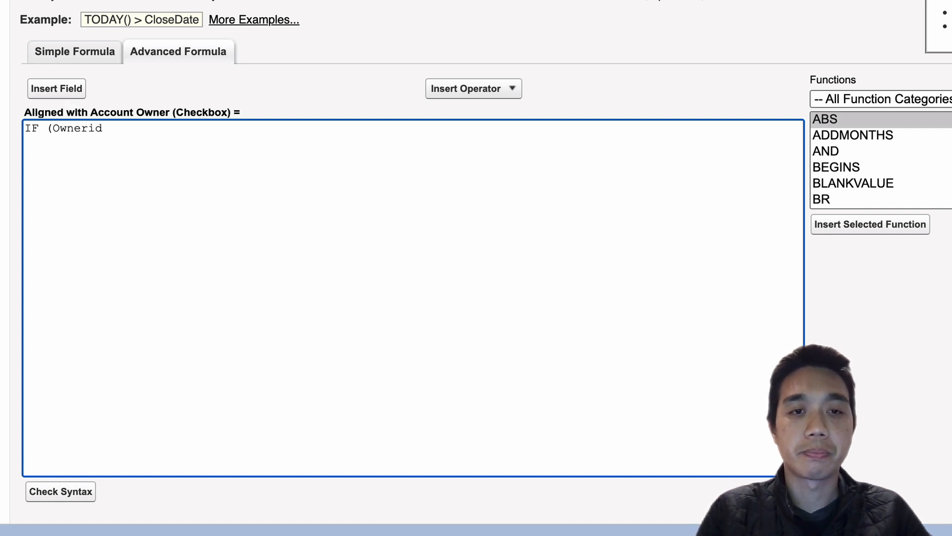
pyautogui.write(' =')
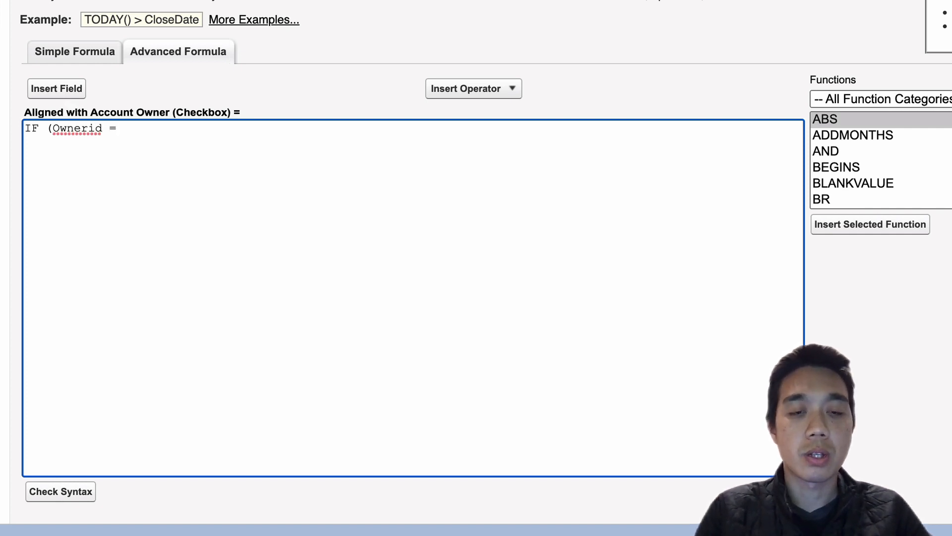
pyautogui.write(' Account.O')
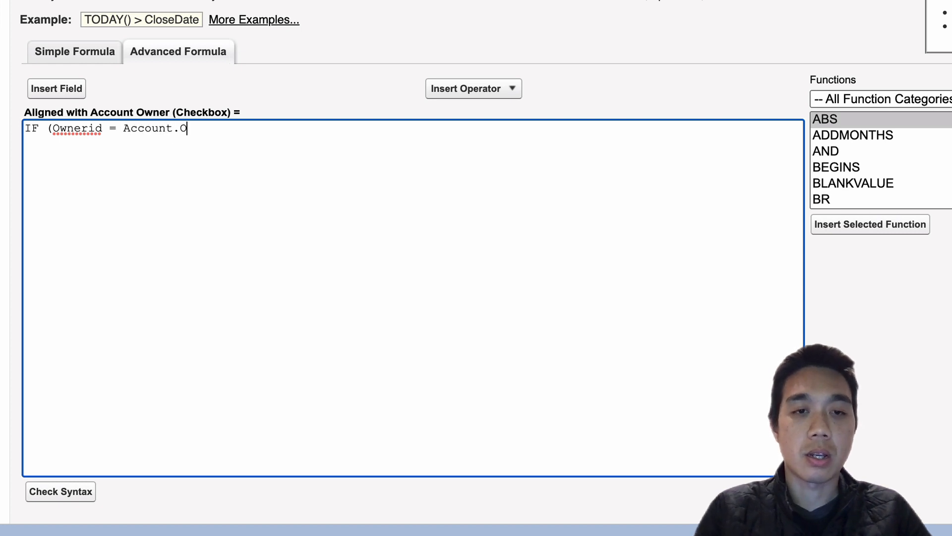
pyautogui.write('wnerid')
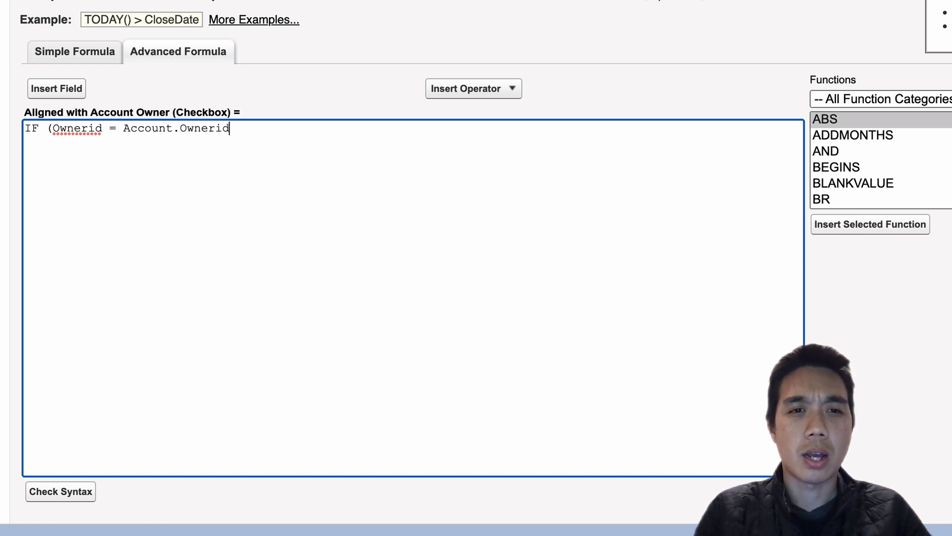
pyautogui.write(',')
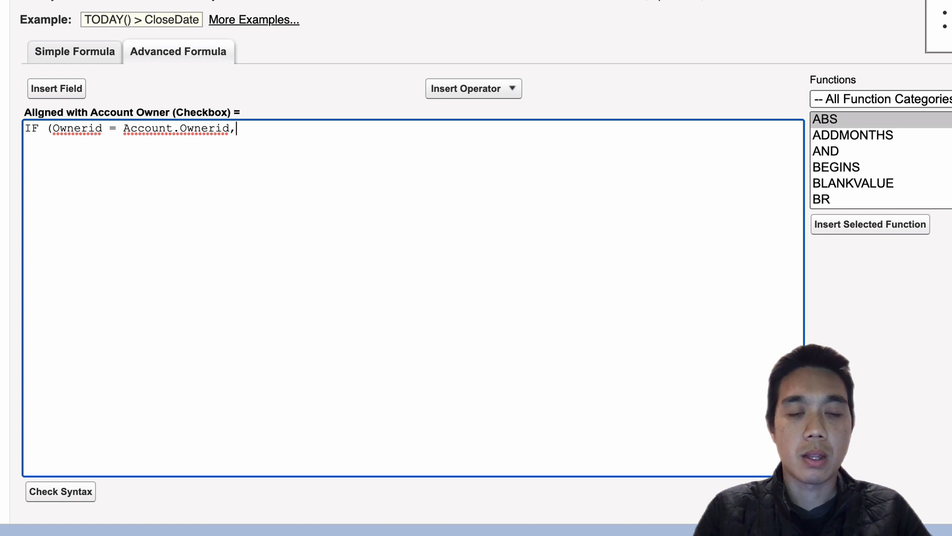
pyautogui.write('tud')
# - Complete the IF formula with the results ",true,false)" and check its syntax
pyautogui.press('BackSpace')
pyautogui.press('BackSpace')
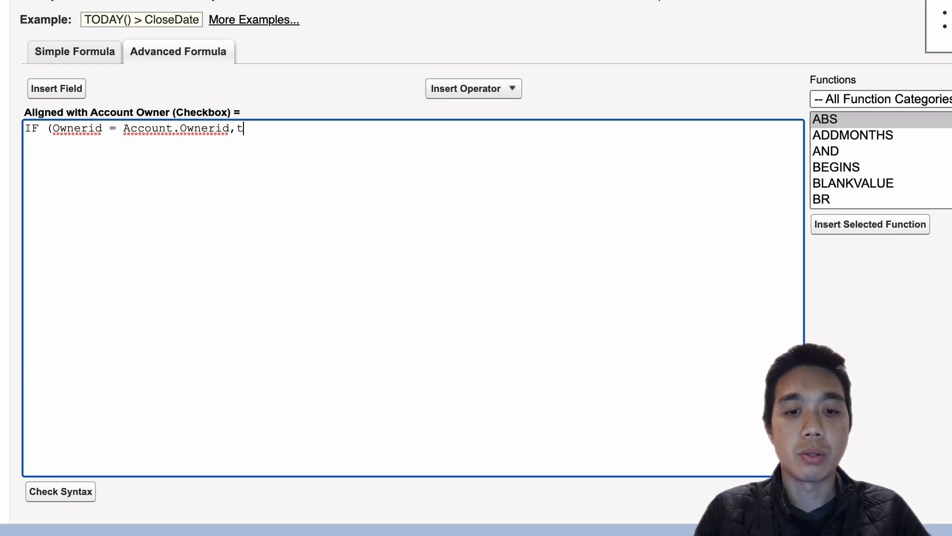
pyautogui.write('rue,fau')
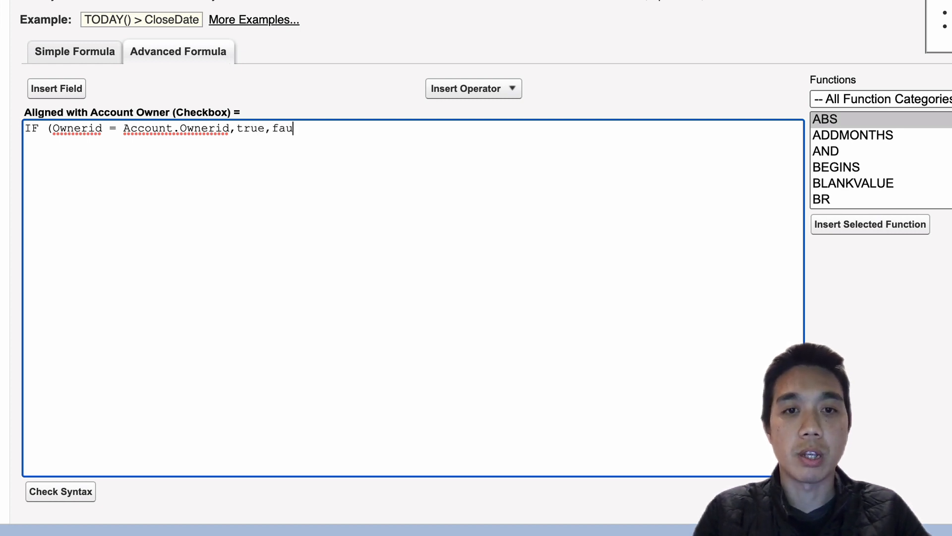
pyautogui.press('BackSpace')
pyautogui.write('lse)')
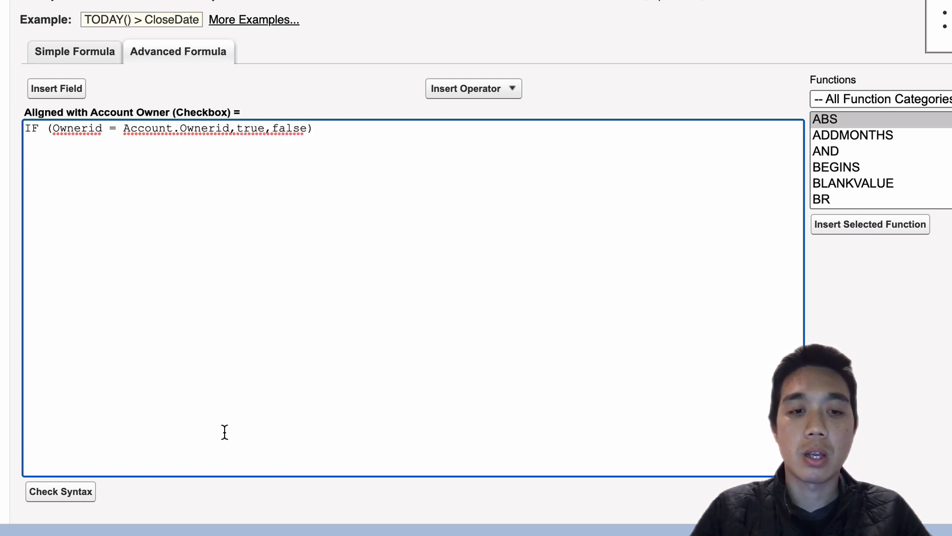
pyautogui.click(59, 502)
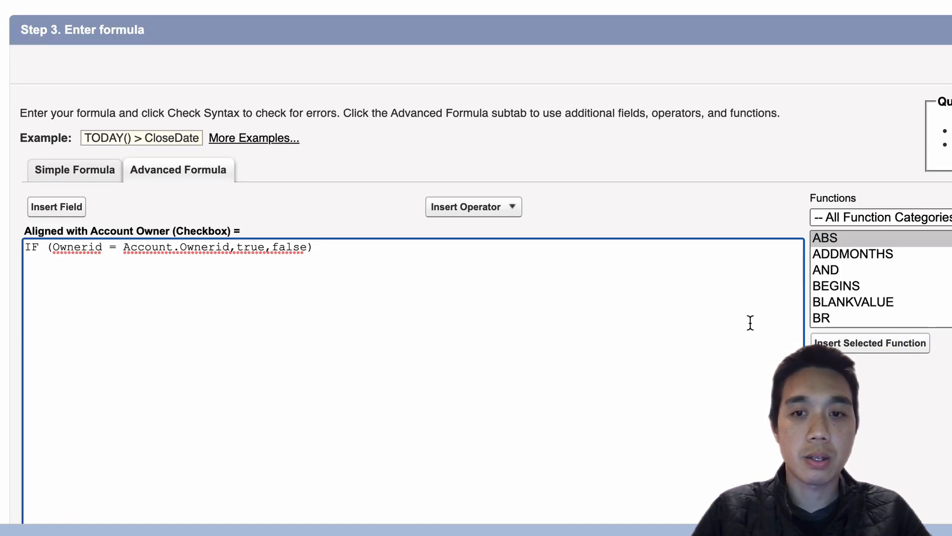
# - Keep the default blank-field handling, field-level security and page layouts, and save the new custom field
pyautogui.scroll(-3, 913, 430)
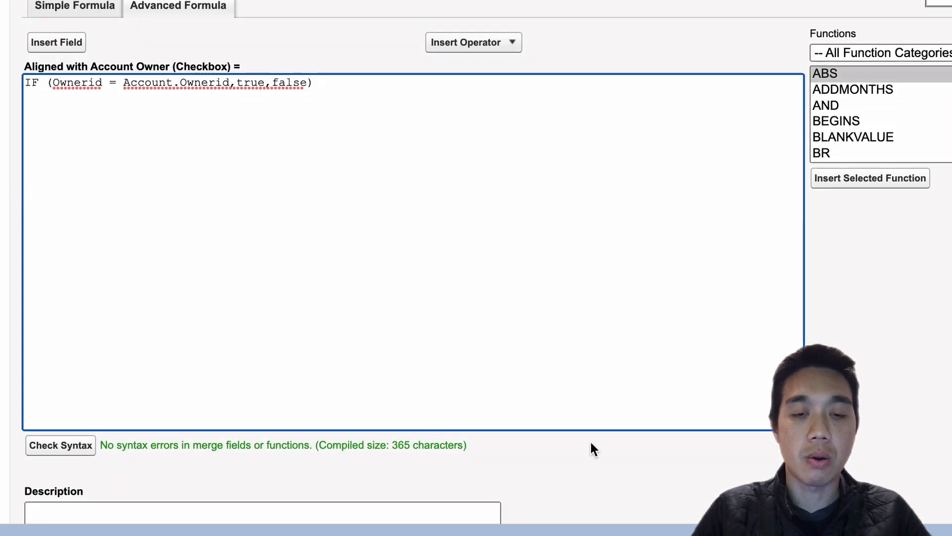
pyautogui.scroll(-3, 591, 443)
pyautogui.scroll(-2, 590, 441)
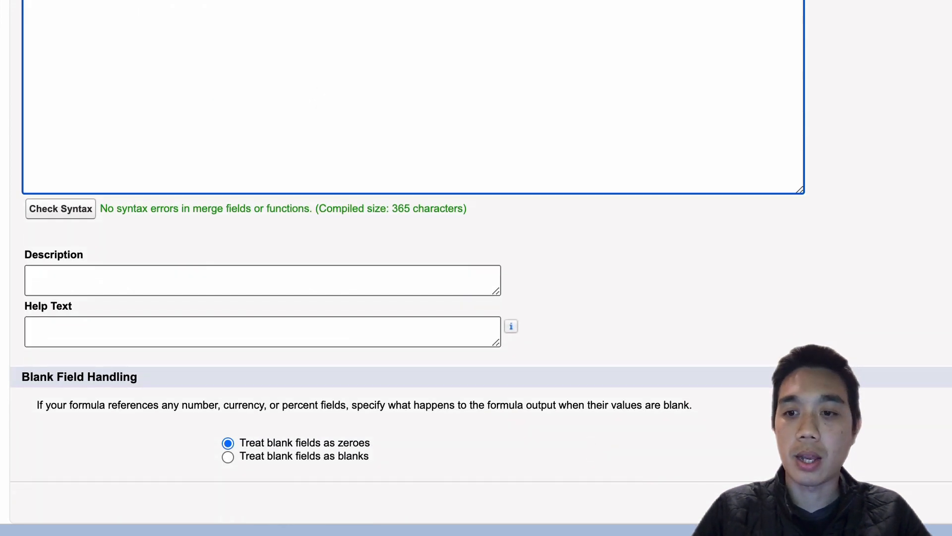
pyautogui.click(945, 511)
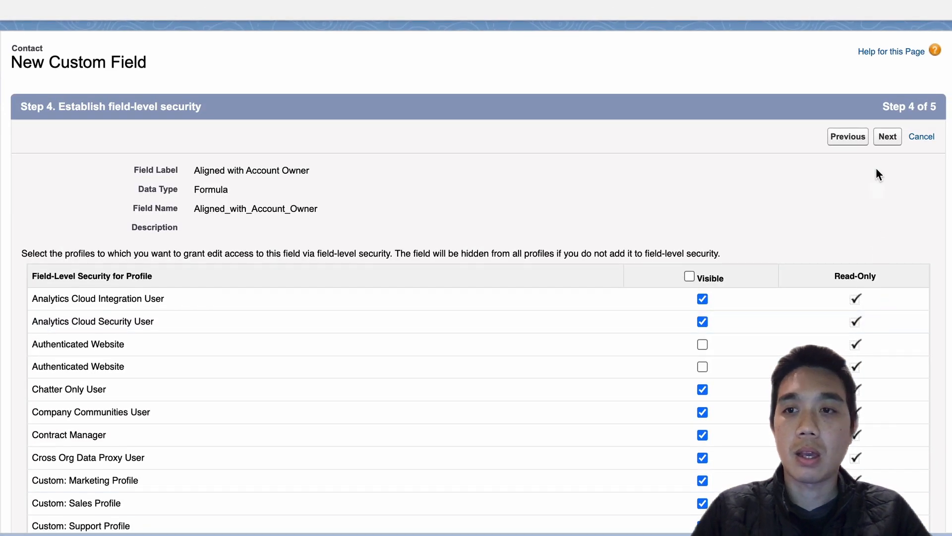
pyautogui.click(888, 137)
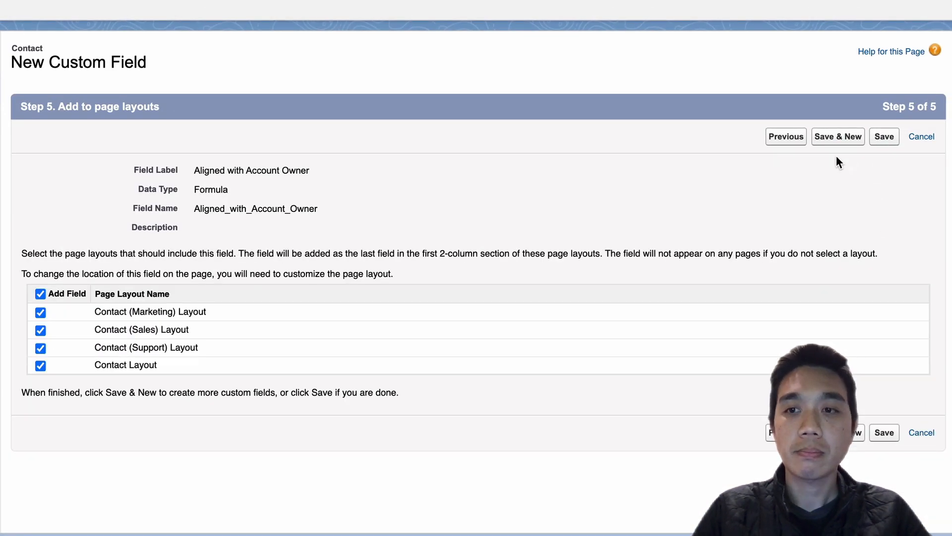
pyautogui.click(881, 144)
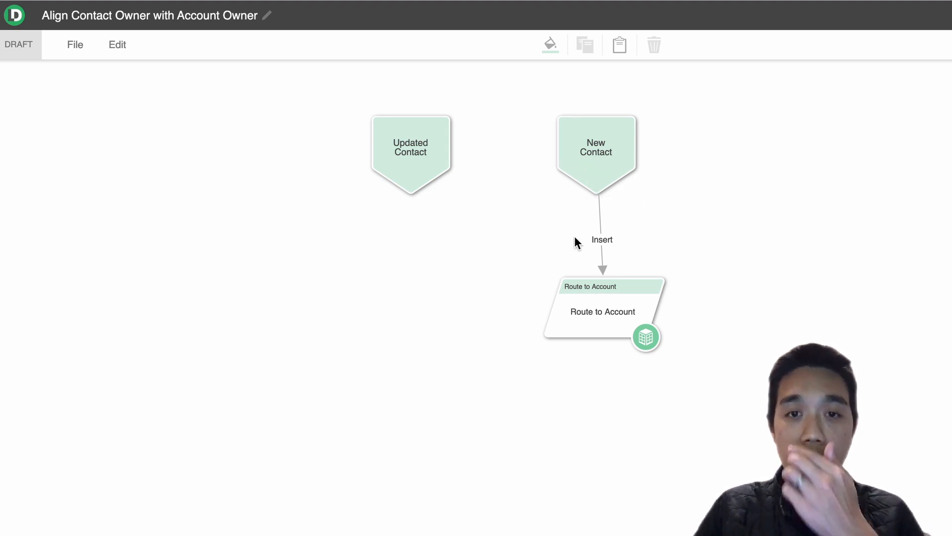
# - Open the Route to Account node under New Contact in LeanData's "Align Contact Owner with Account Owner" graph
pyautogui.click(613, 315)
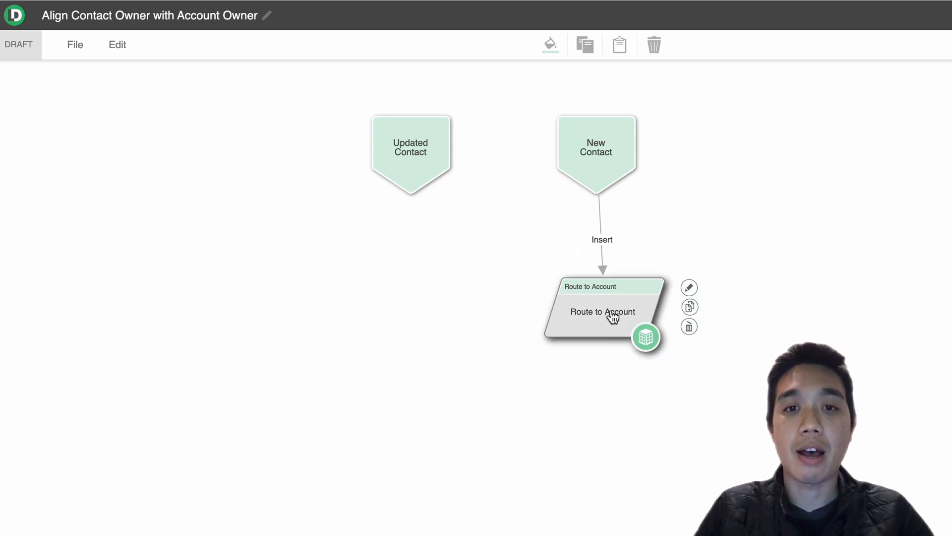
pyautogui.doubleClick(613, 316)
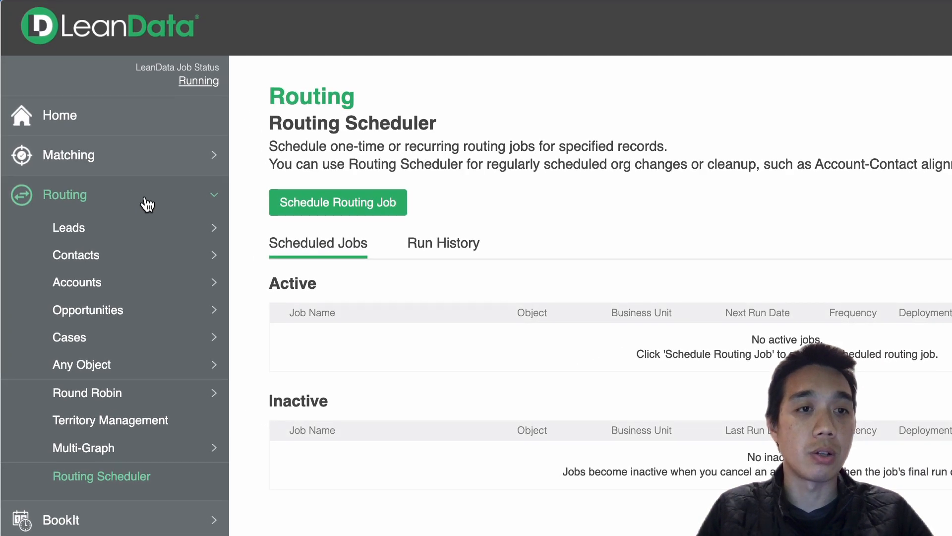
# - Start a new scheduled routing job from LeanData's Routing Scheduler
pyautogui.click(146, 201)
pyautogui.click(147, 200)
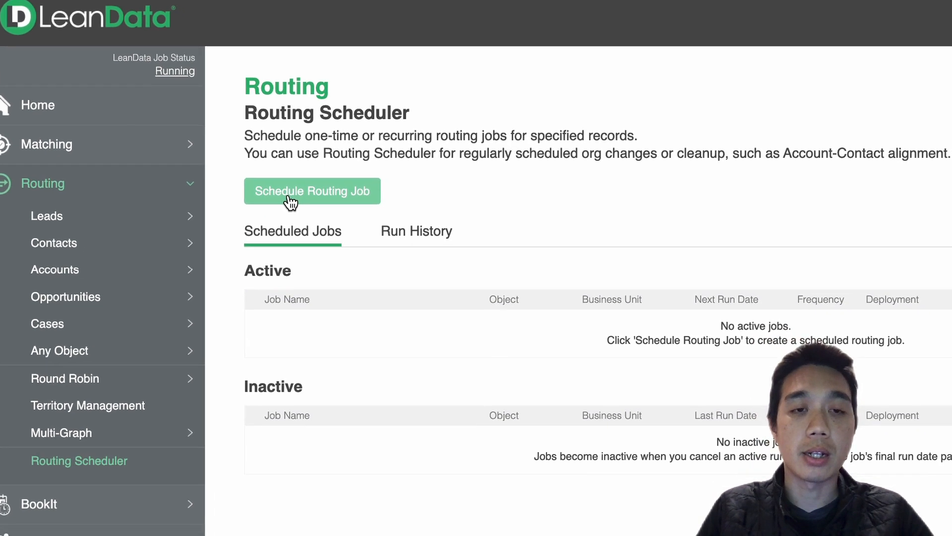
pyautogui.click(298, 208)
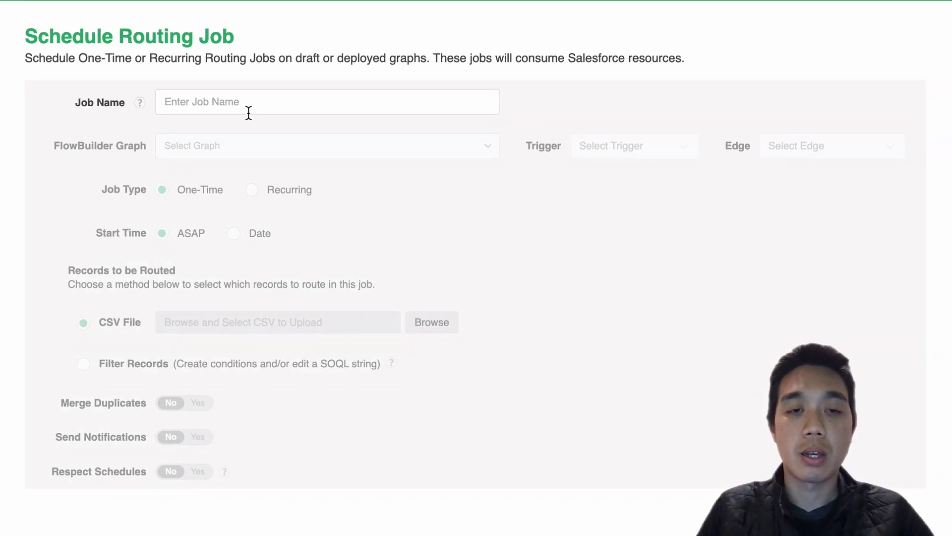
# - Name the routing job "align contacts with account owner" and assign it the "Align Contact Owner with Account Owner" graph
pyautogui.click(245, 103)
pyautogui.write('ali')
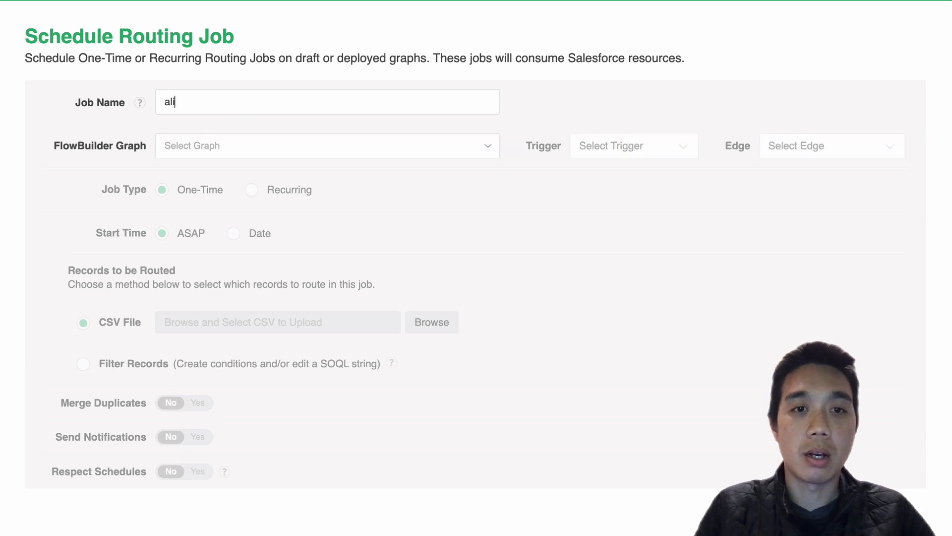
pyautogui.write('gn contacts')
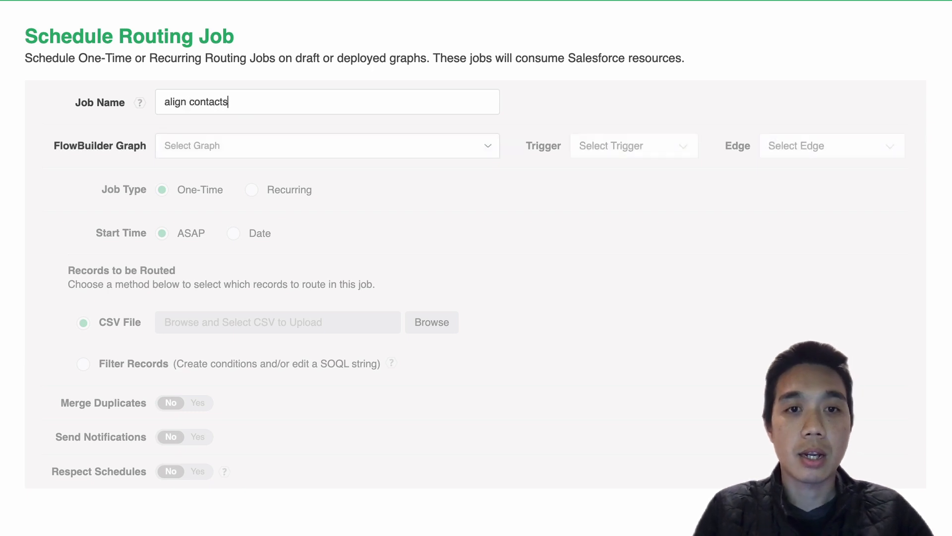
pyautogui.write(' with account owner')
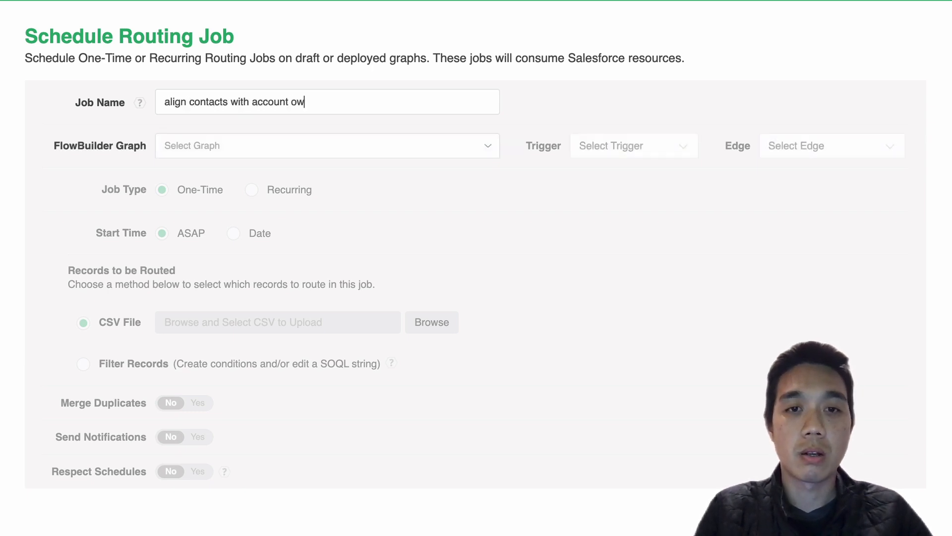
pyautogui.click(297, 150)
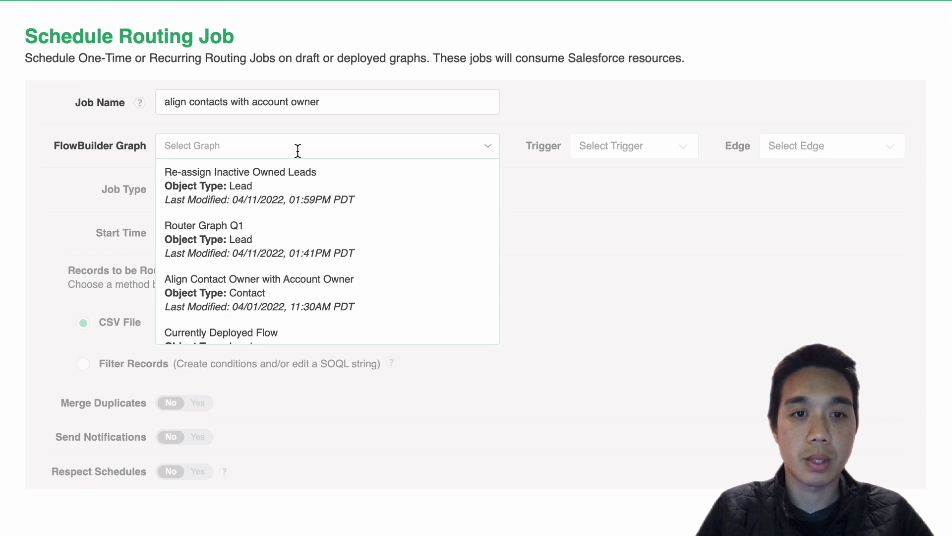
pyautogui.click(312, 287)
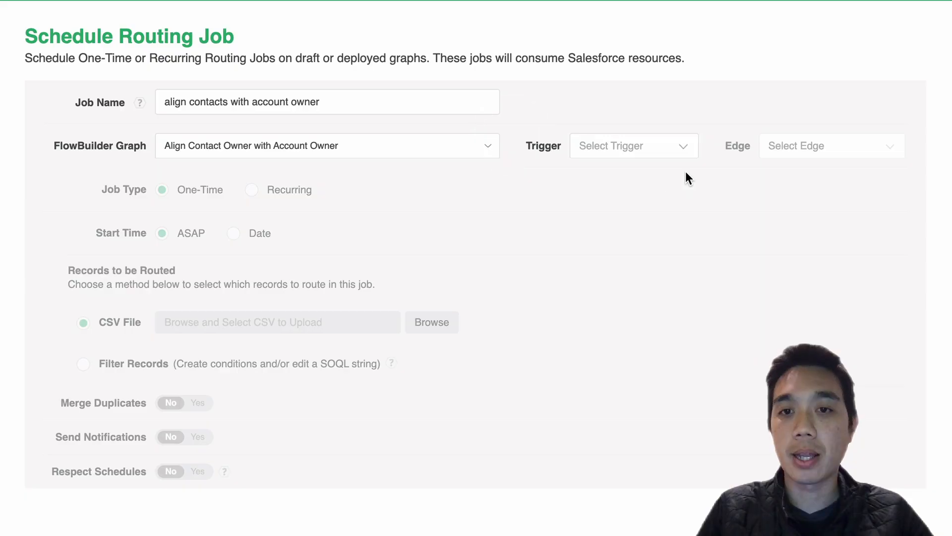
# - Set the job's trigger to New Contact and its edge to Insert
pyautogui.click(671, 147)
pyautogui.click(672, 173)
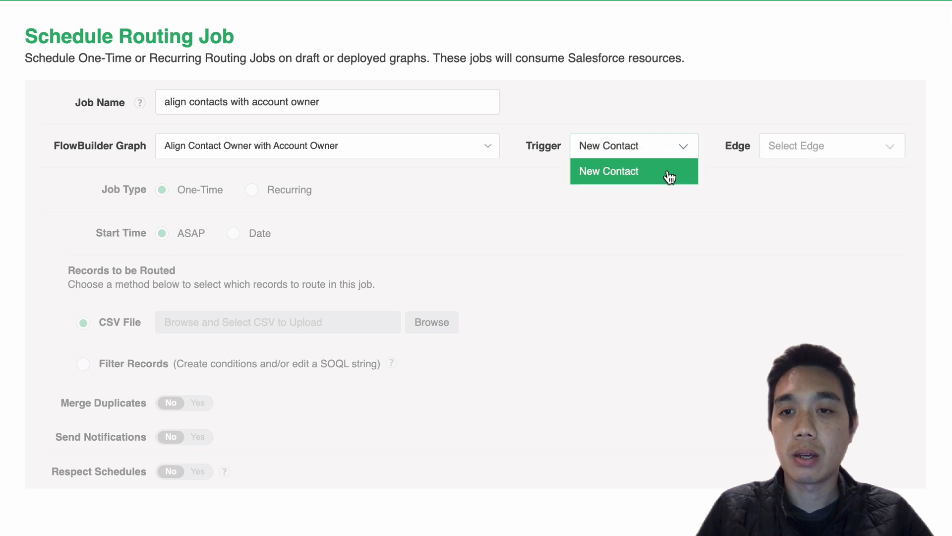
pyautogui.click(890, 156)
pyautogui.click(882, 174)
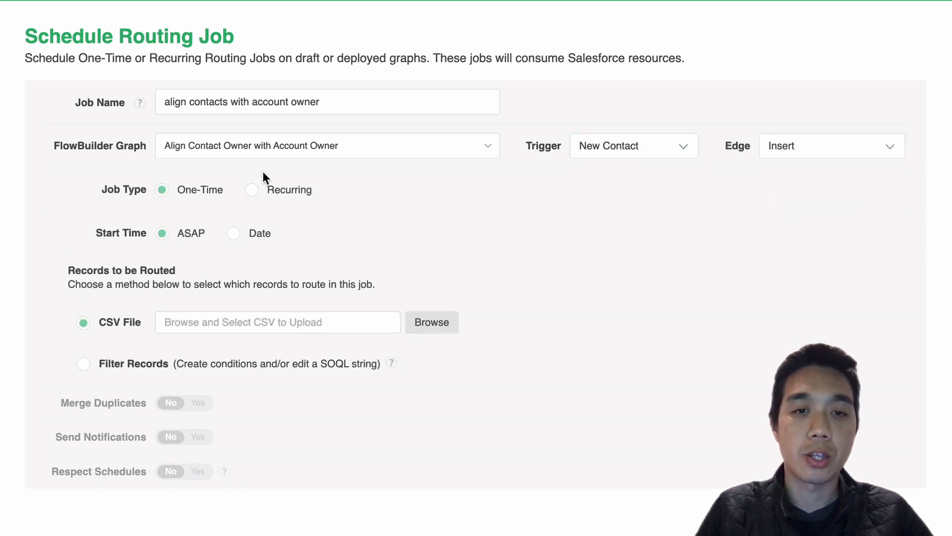
# - Make the job recurring, starting 04/13/2022, with a Daily frequency
pyautogui.click(253, 191)
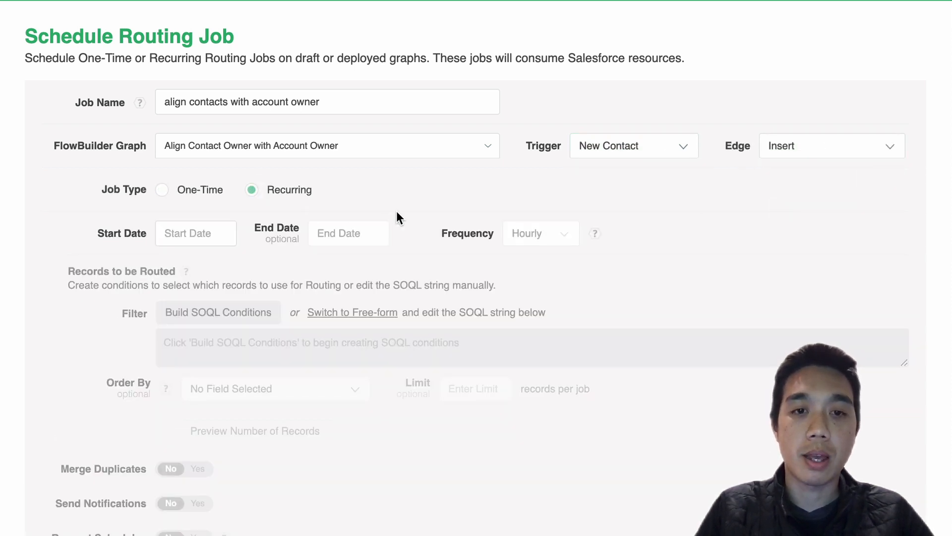
pyautogui.click(222, 233)
pyautogui.click(232, 358)
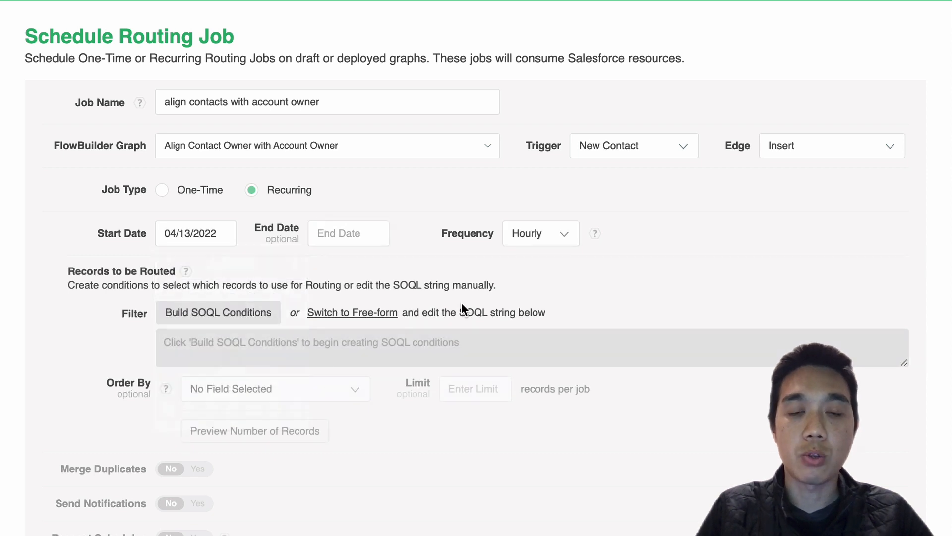
pyautogui.click(540, 237)
pyautogui.click(542, 283)
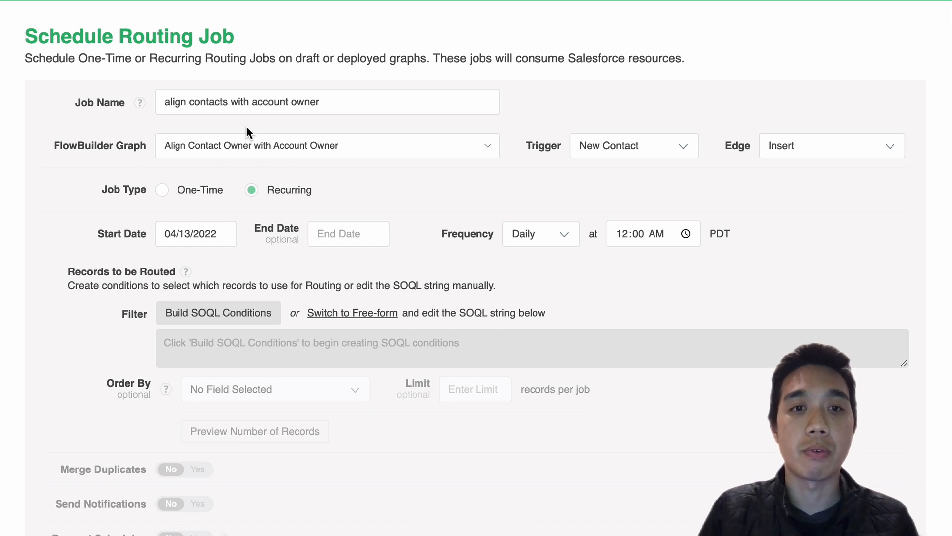
# - Build a SOQL condition that selects contacts whose Aligned with Account Owner field equals False
pyautogui.scroll(-3, 474, 251)
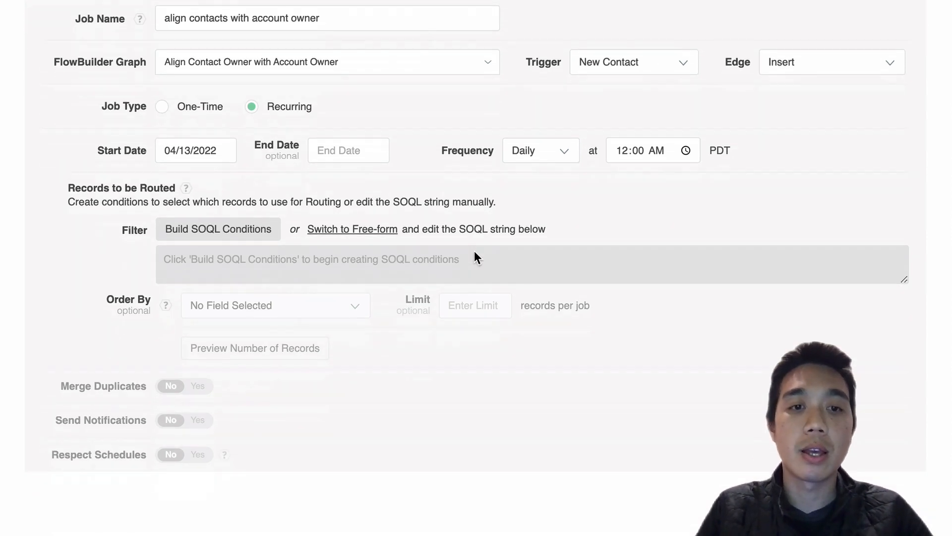
pyautogui.click(251, 234)
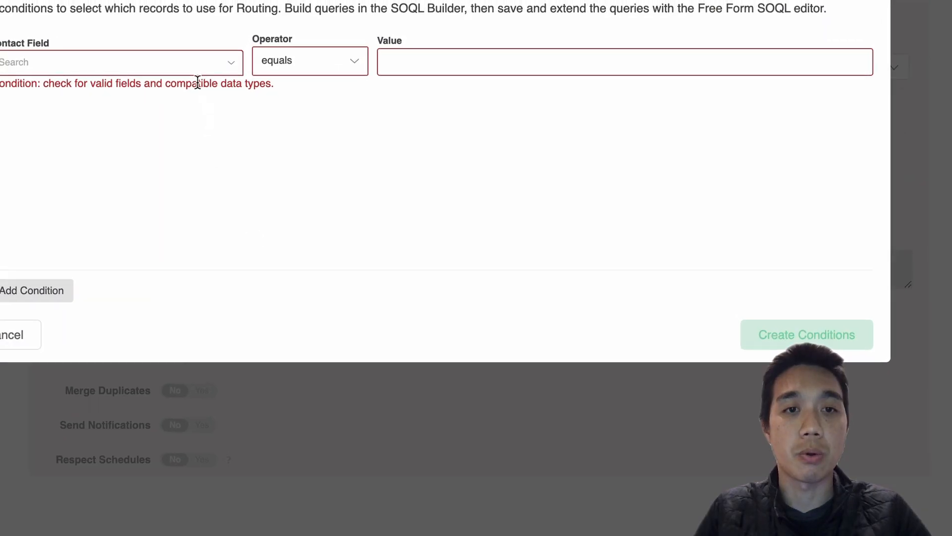
pyautogui.click(183, 64)
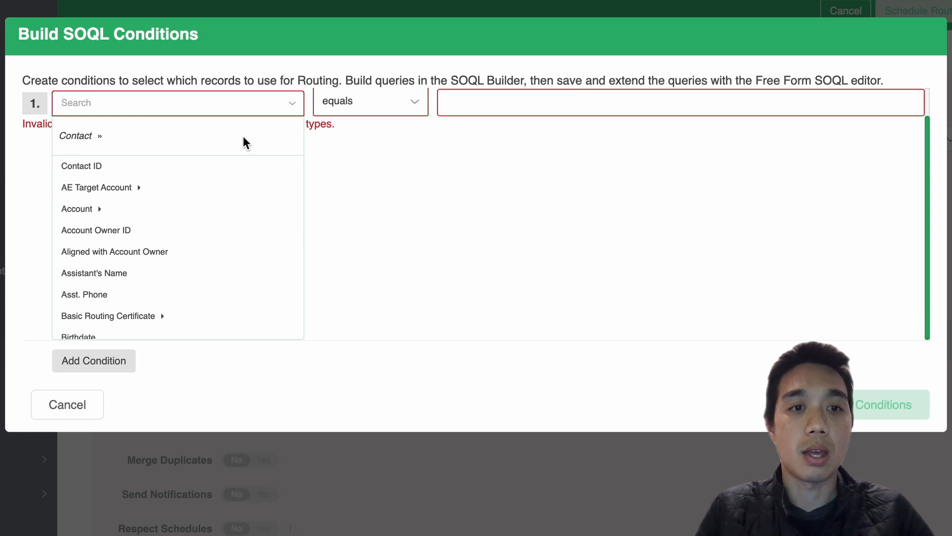
pyautogui.write('al')
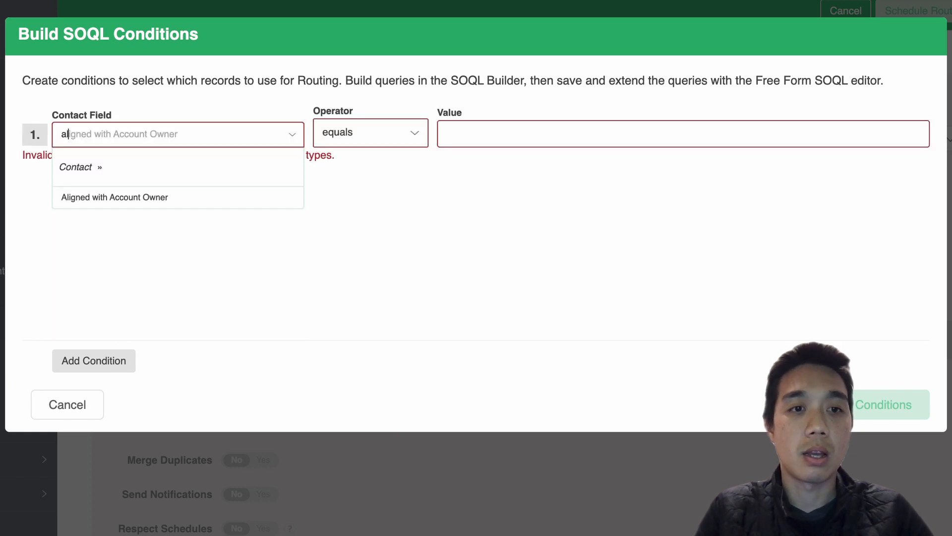
pyautogui.click(207, 198)
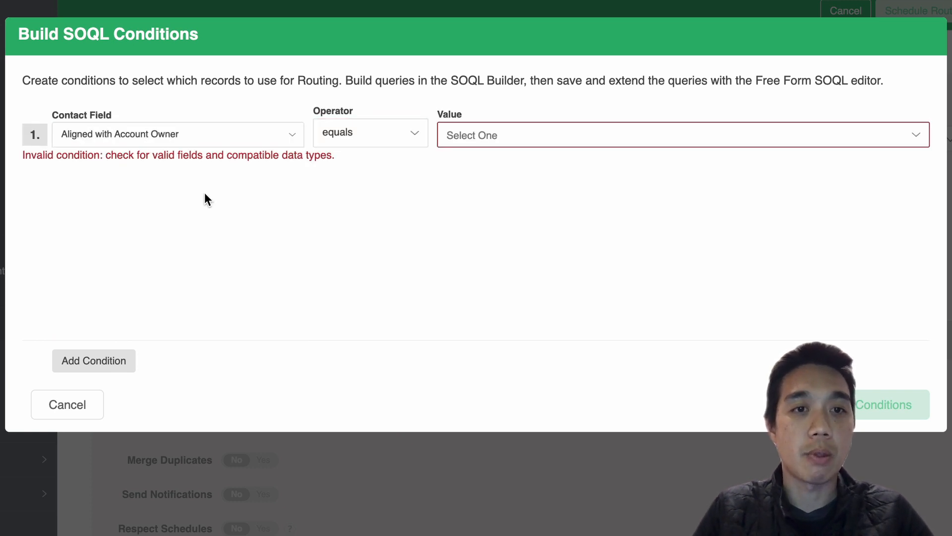
pyautogui.click(516, 142)
pyautogui.click(517, 191)
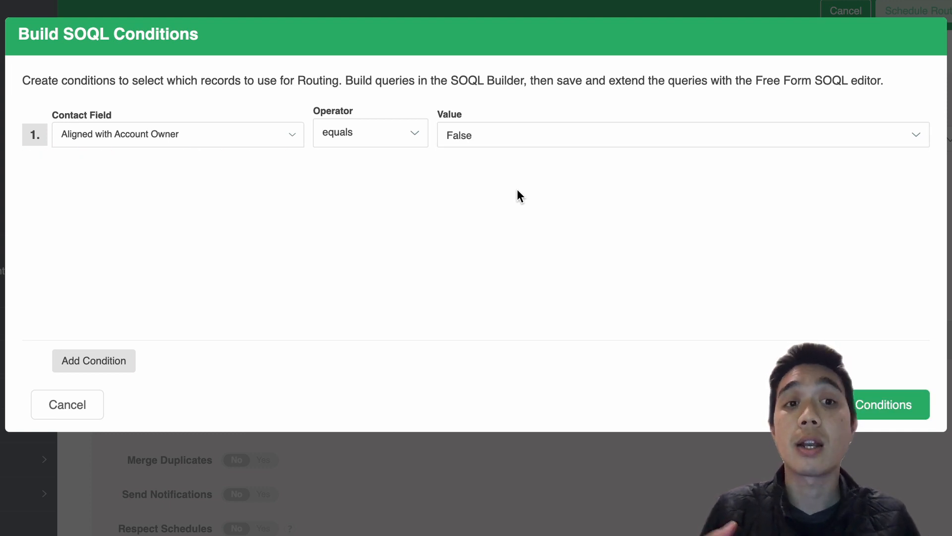
pyautogui.click(873, 395)
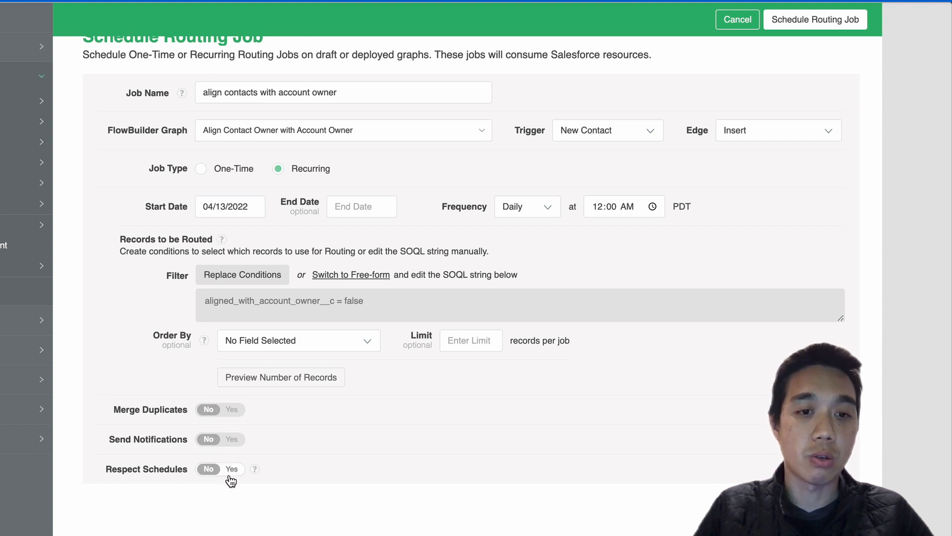
# - Schedule the routing job and confirm its summary without completion notifications
pyautogui.scroll(1, 501, 466)
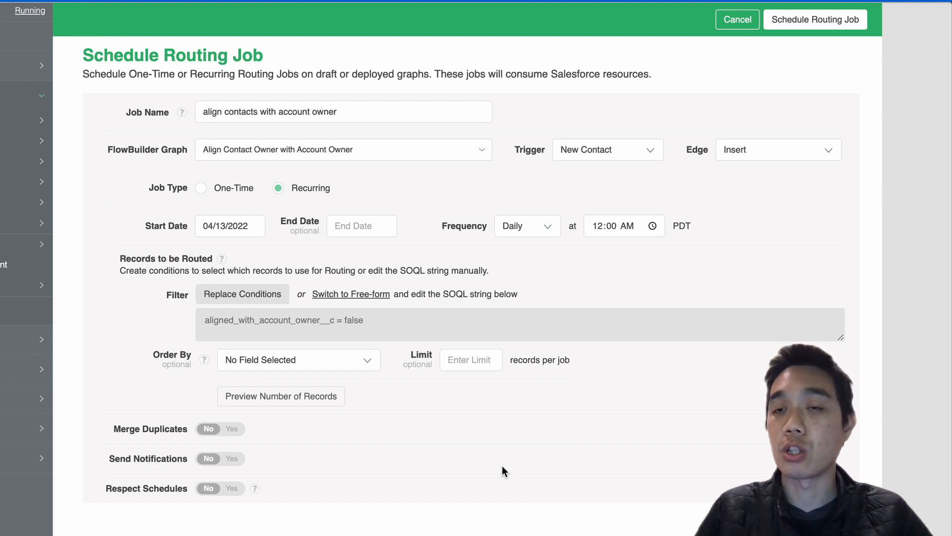
pyautogui.click(805, 22)
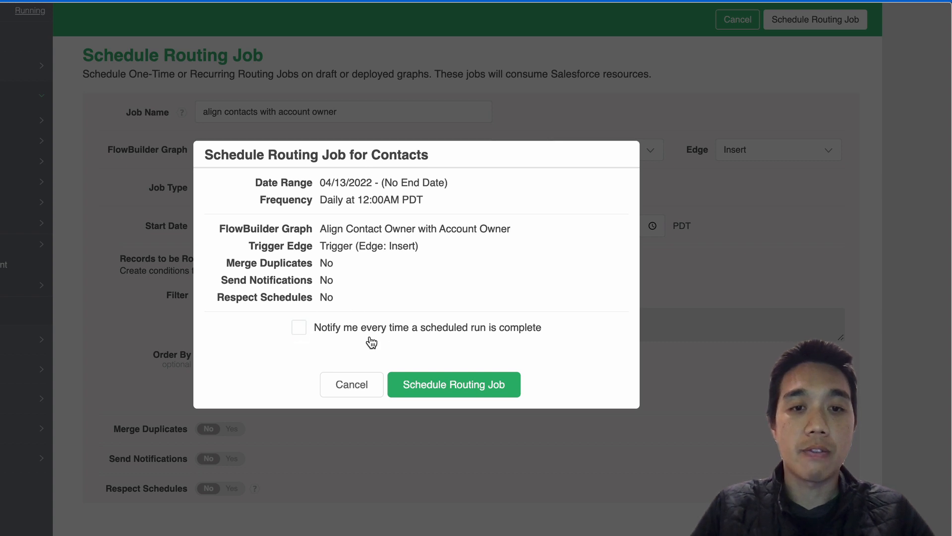
pyautogui.click(458, 378)
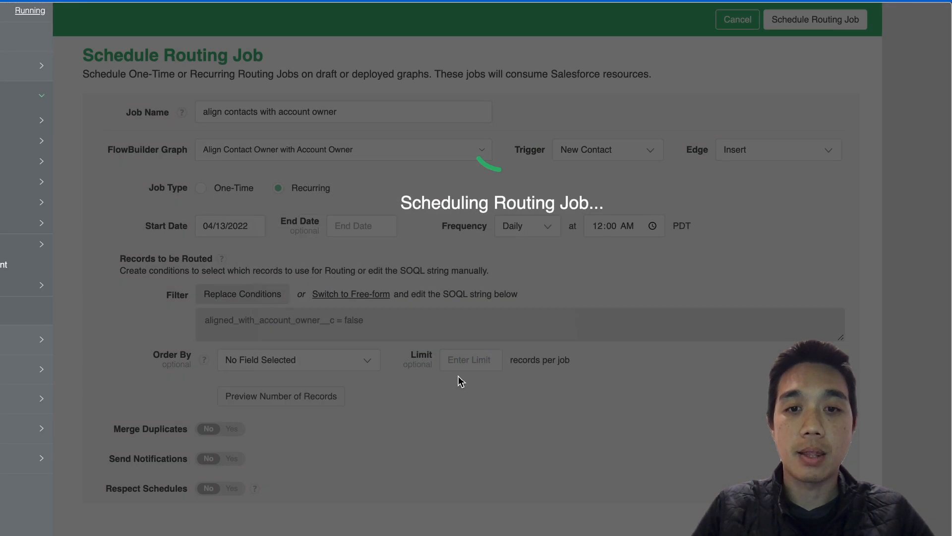